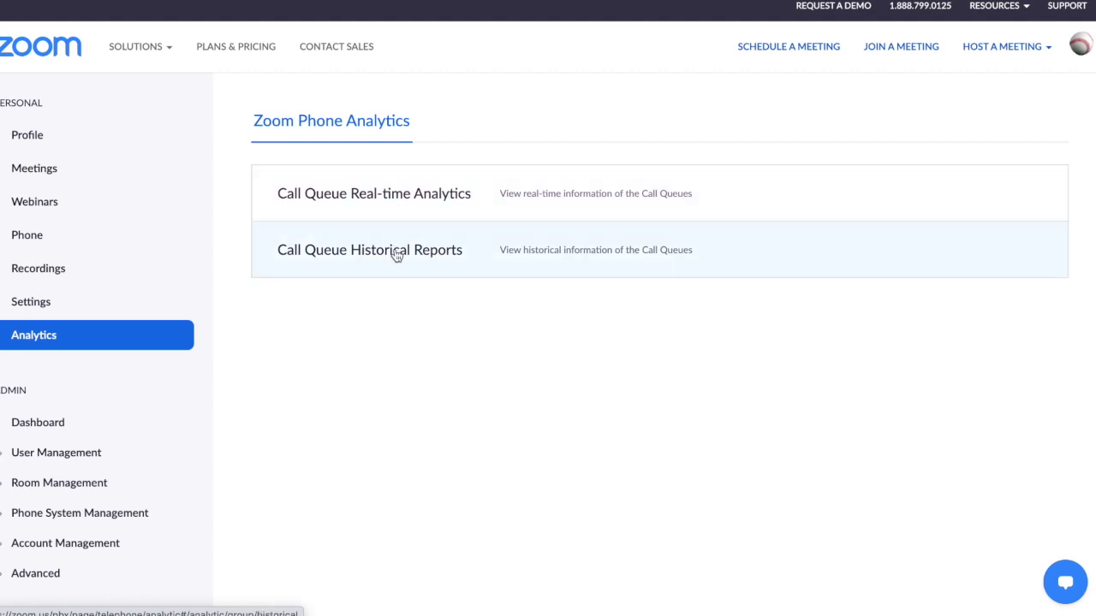
- Open Call Queue Real-time Analytics and view the available site and call queue filter options
left_click(394, 196)
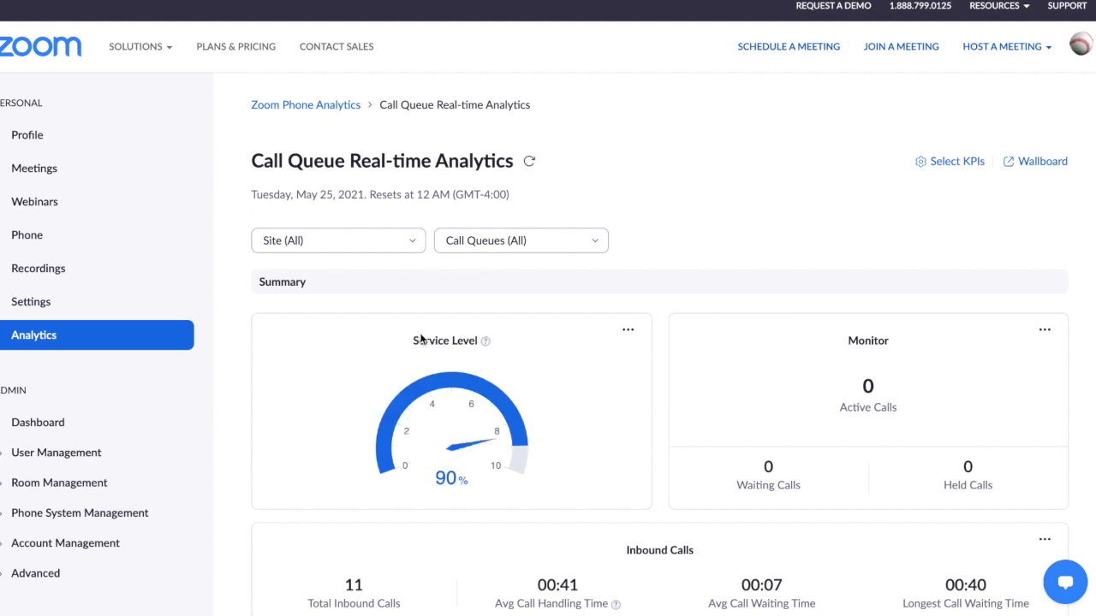
left_click(365, 242)
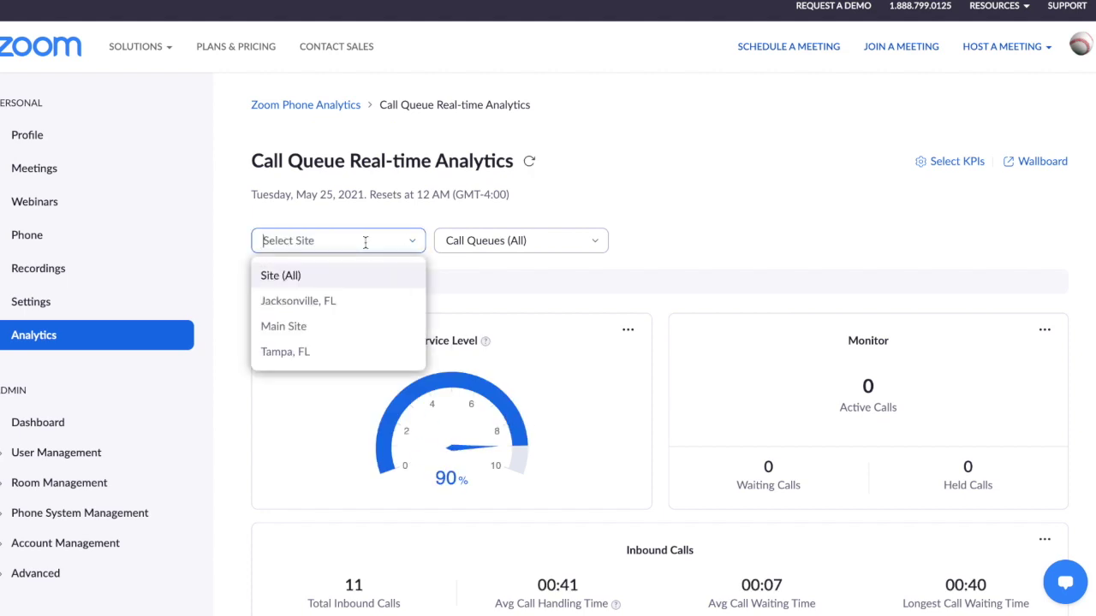
left_click(485, 242)
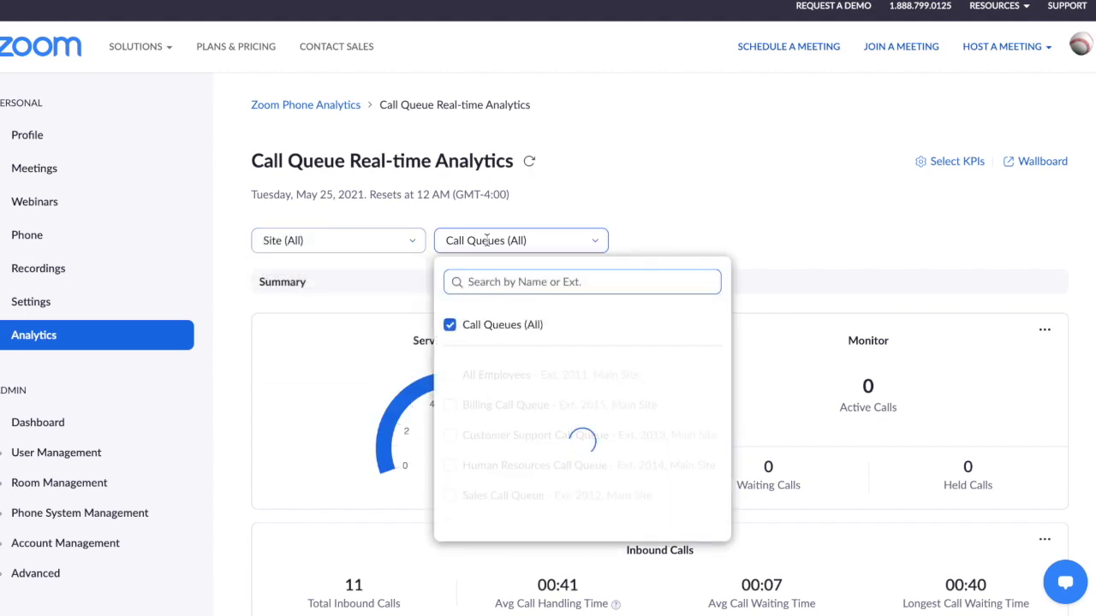
left_click(681, 203)
- View the warning and critical threshold settings of the Service Level card, leaving them unchanged
scroll(681, 203, "down", 2)
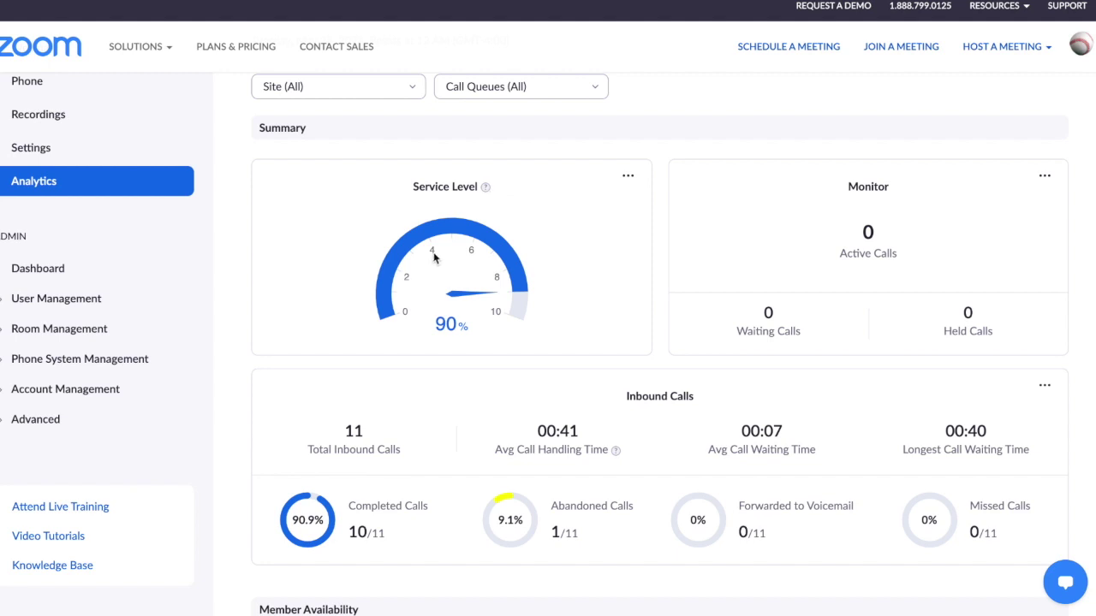
left_click(628, 176)
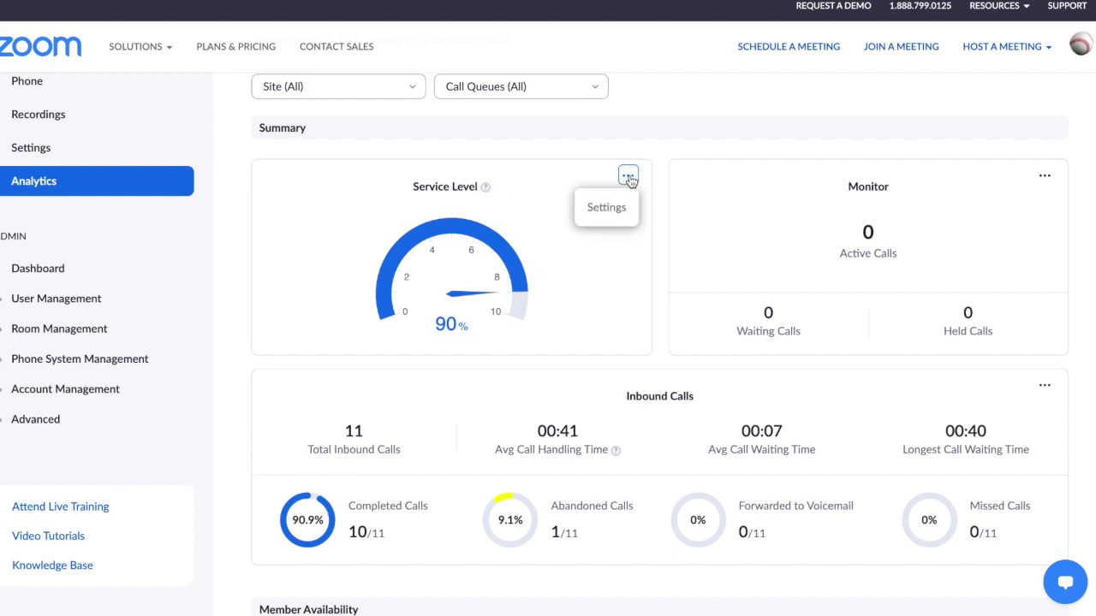
left_click(611, 207)
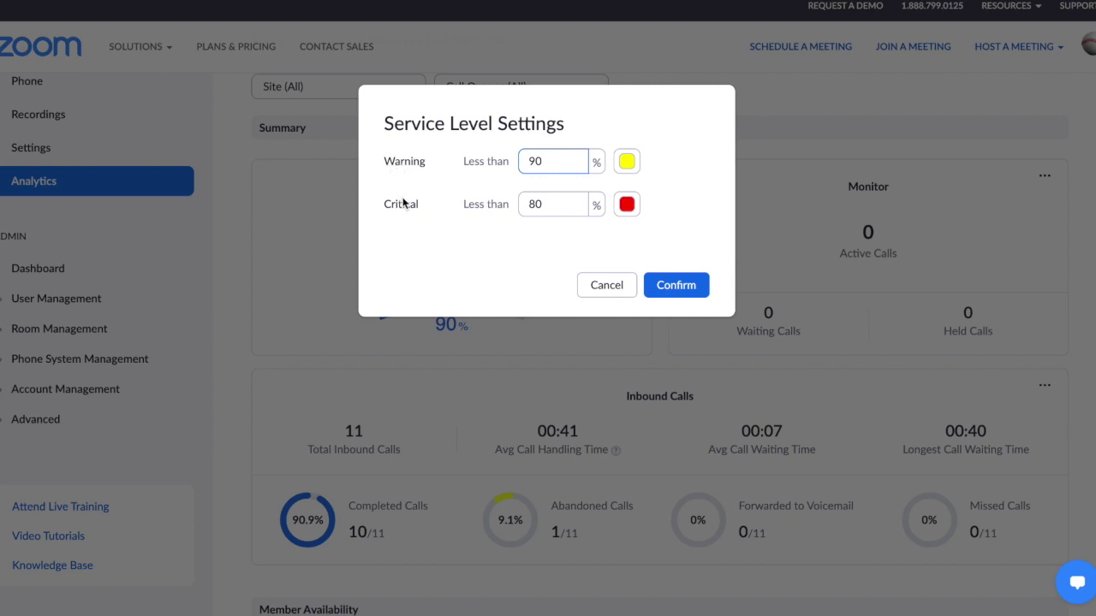
left_click(623, 289)
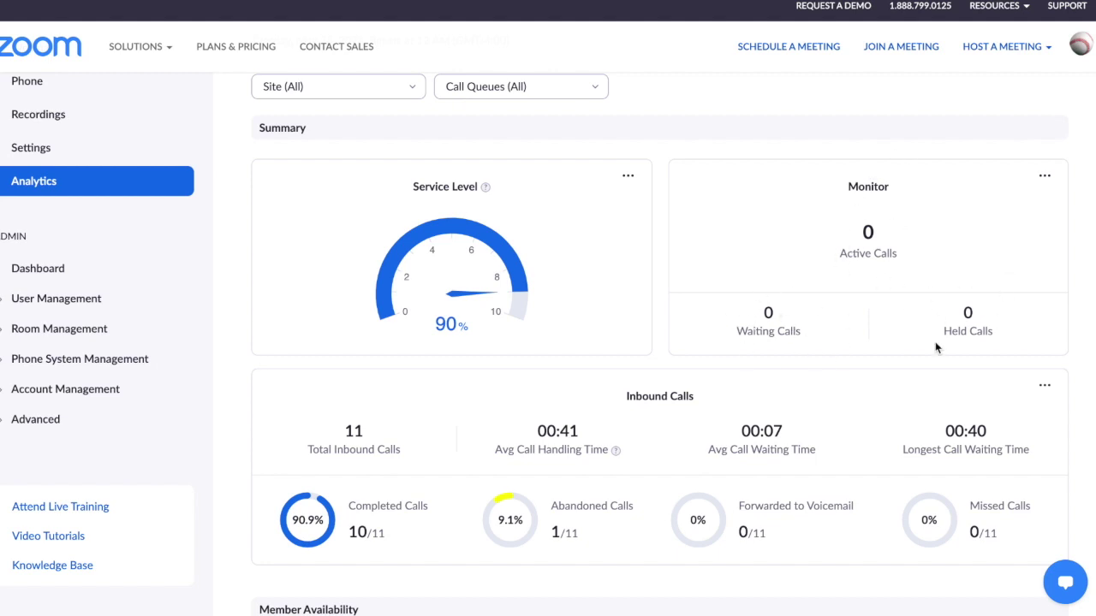
- Examine the Inbound Calls summary, the Member Availability breakdown and all columns of the Call Queues table
scroll(905, 384, "down", 2)
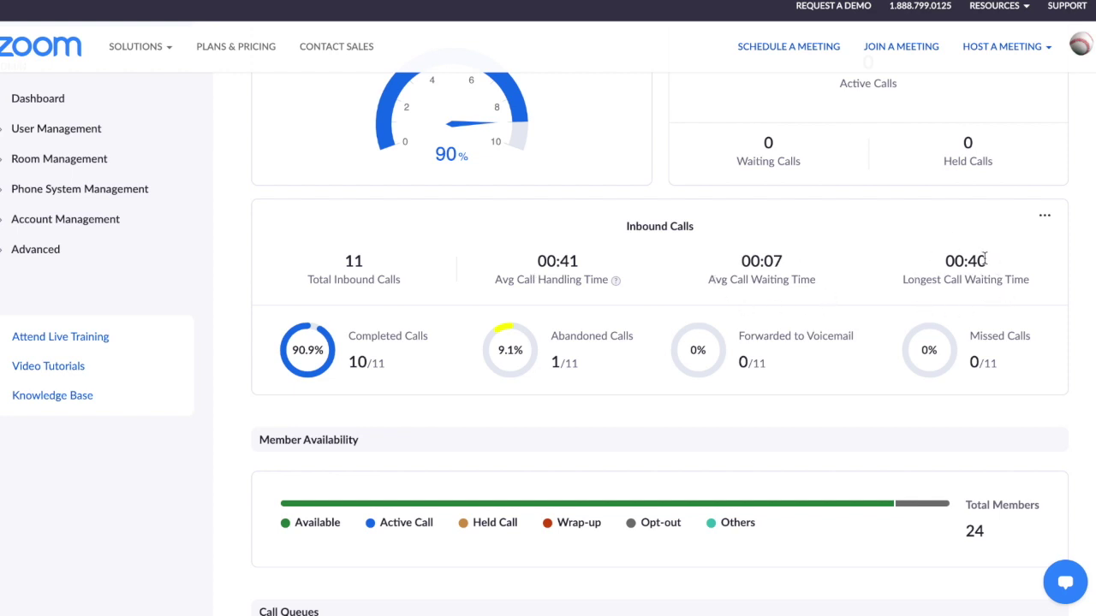
scroll(984, 257, "down", 3)
mouse_move(658, 244)
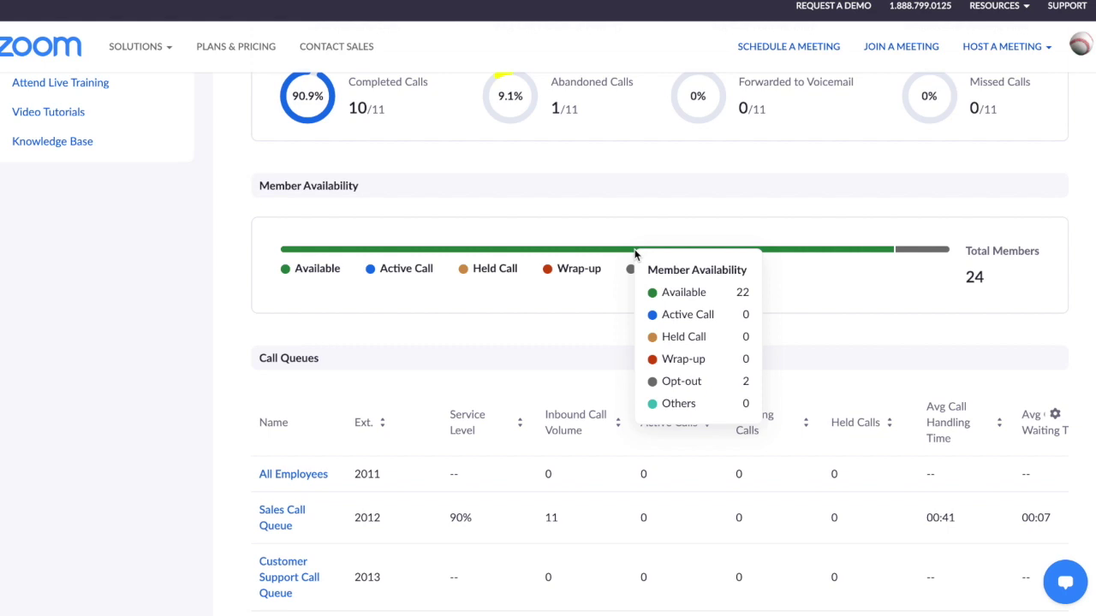
scroll(587, 316, "down", 3)
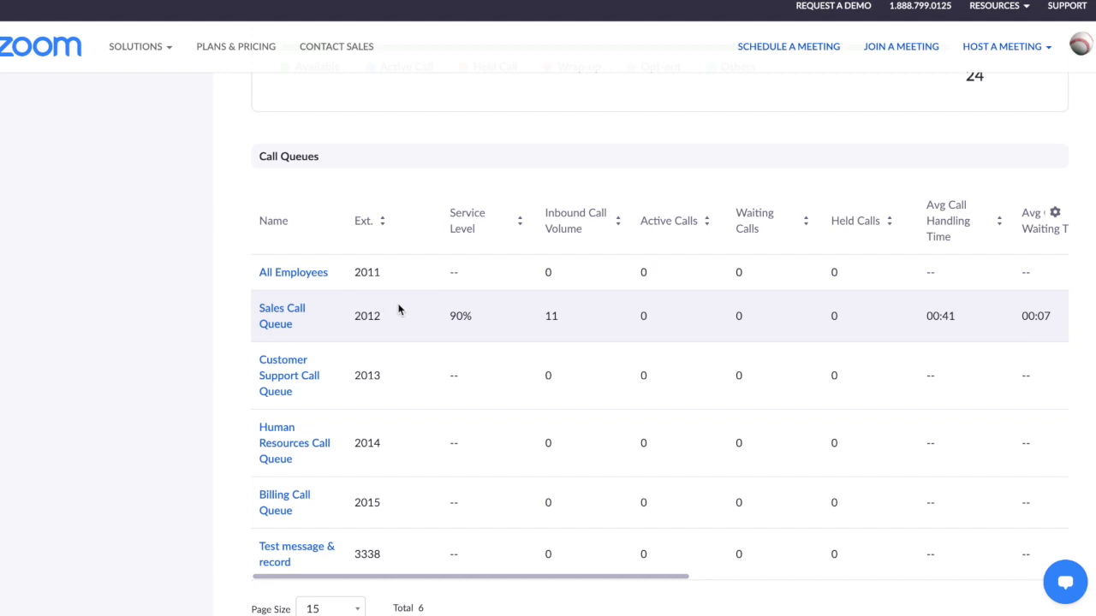
scroll(292, 454, "down", 1)
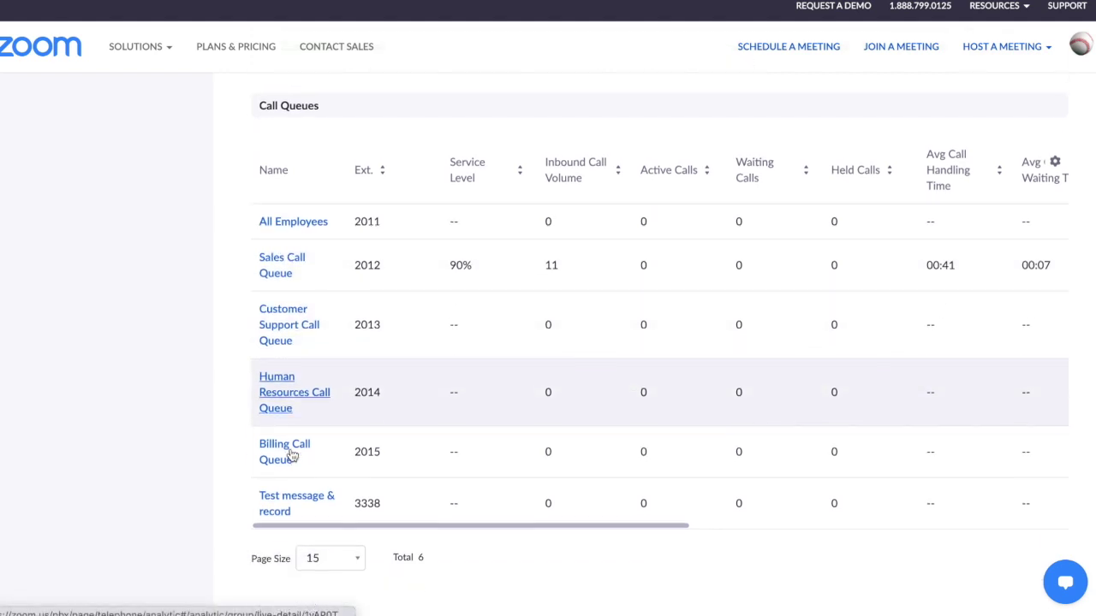
scroll(290, 456, "down", 1)
scroll(289, 455, "up", 1)
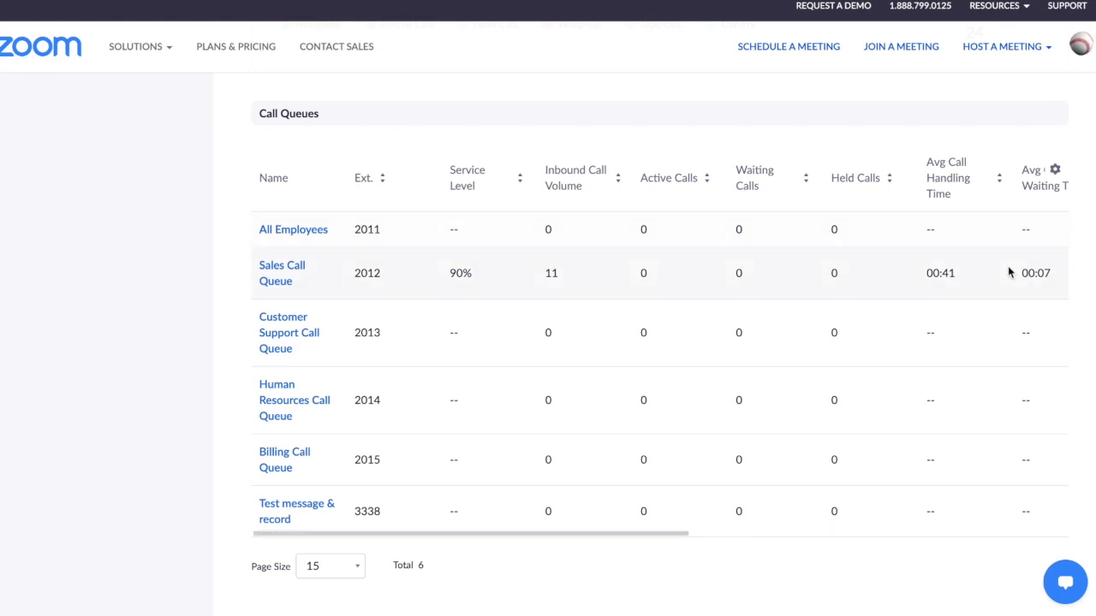
scroll(967, 286, "right", 5)
scroll(967, 286, "right", 3)
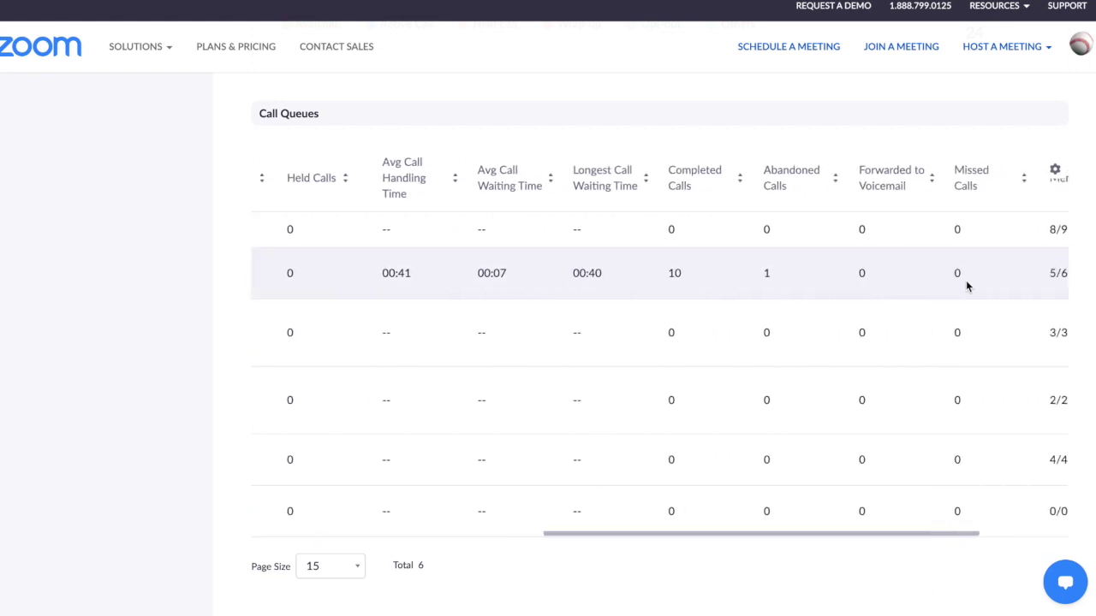
- Review the column choices for the Call Queues table and confirm with all columns selected
left_click(1054, 171)
scroll(998, 225, "up", 4)
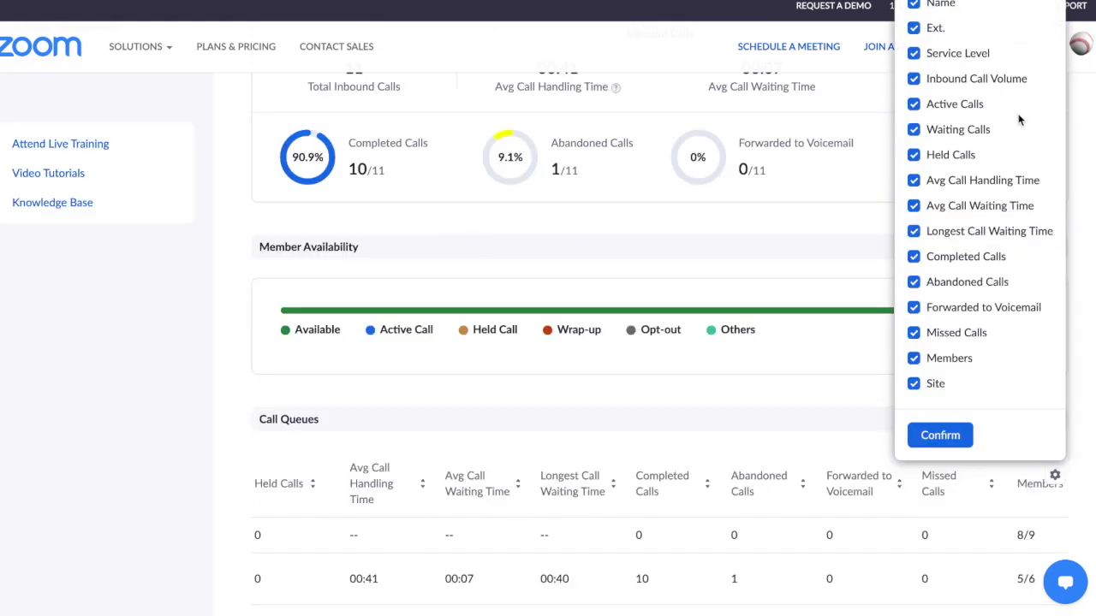
scroll(996, 157, "up", 3)
scroll(995, 157, "down", 2)
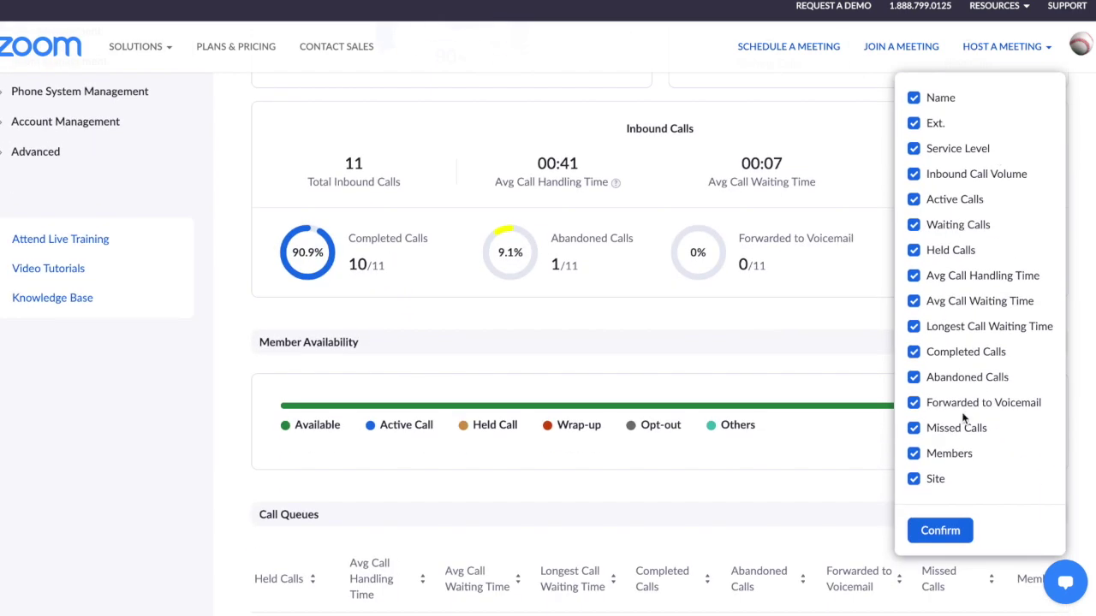
left_click(945, 530)
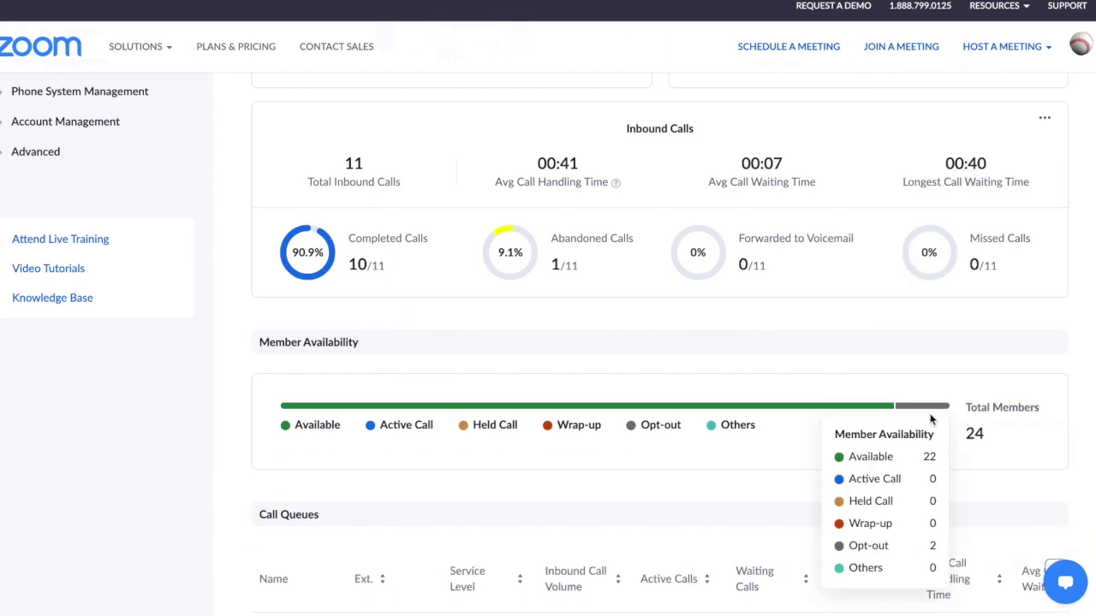
- Open the KPI selection for the analytics page, and review the wallboard's selectable KPIs without changing them
scroll(931, 419, "up", 5)
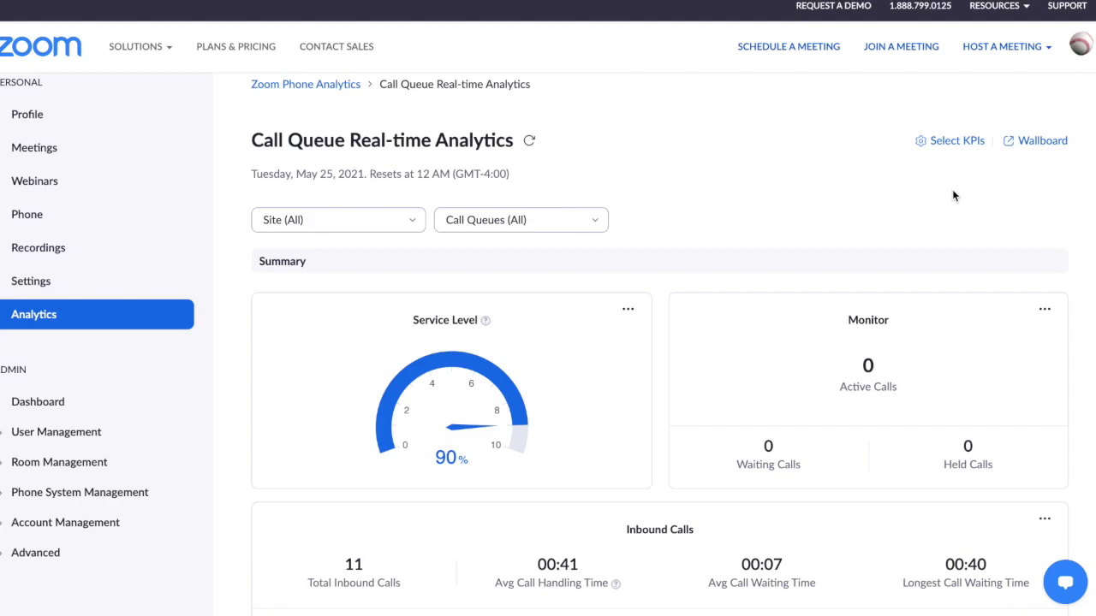
left_click(947, 147)
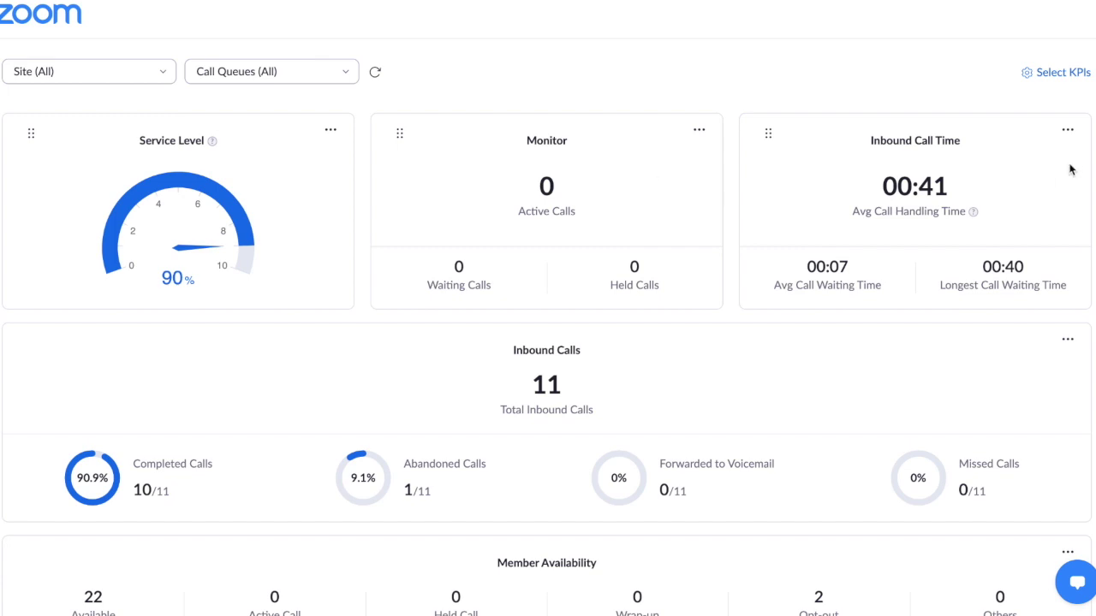
left_click(1064, 70)
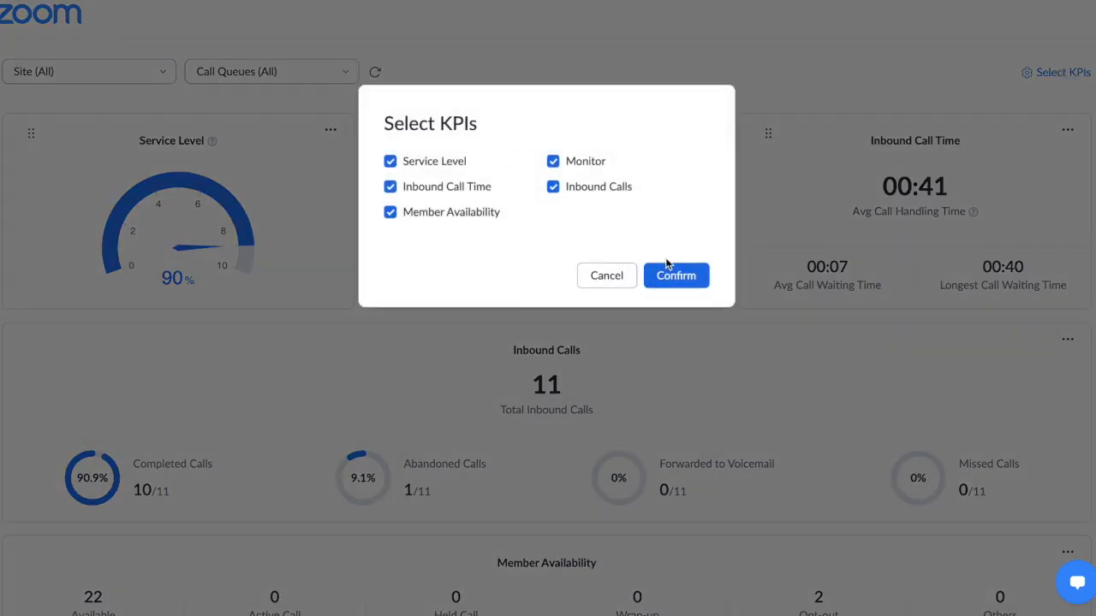
left_click(606, 276)
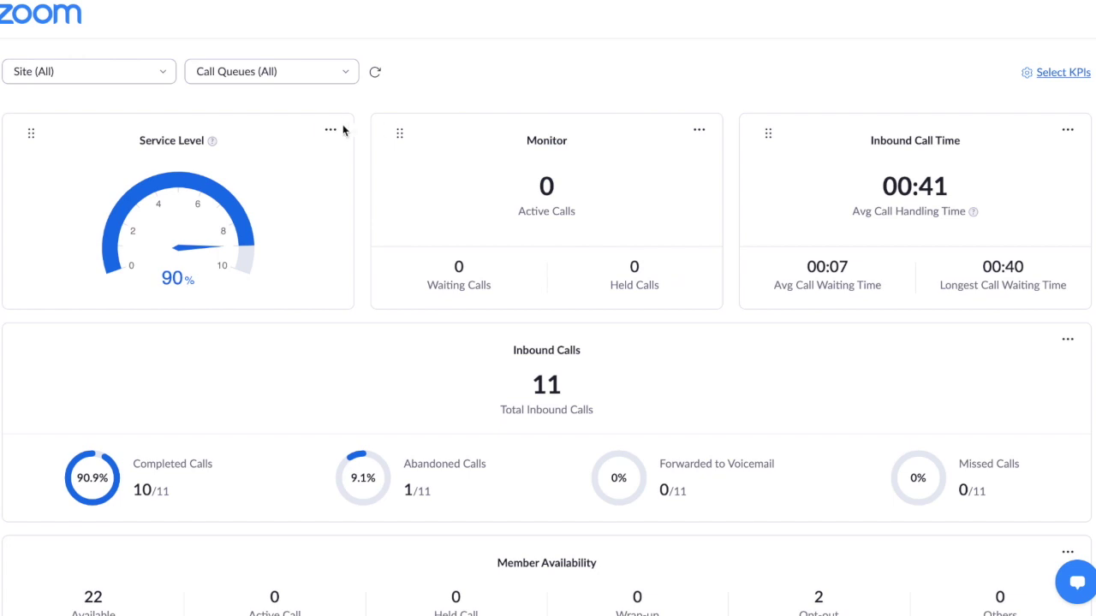
- Swap the Service Level and Monitor cards on the wallboard and view the Service Level threshold settings
mouse_move(32, 137)
left_mouse_down()
mouse_move(220, 154)
mouse_move(443, 139)
mouse_move(51, 129)
left_mouse_up()
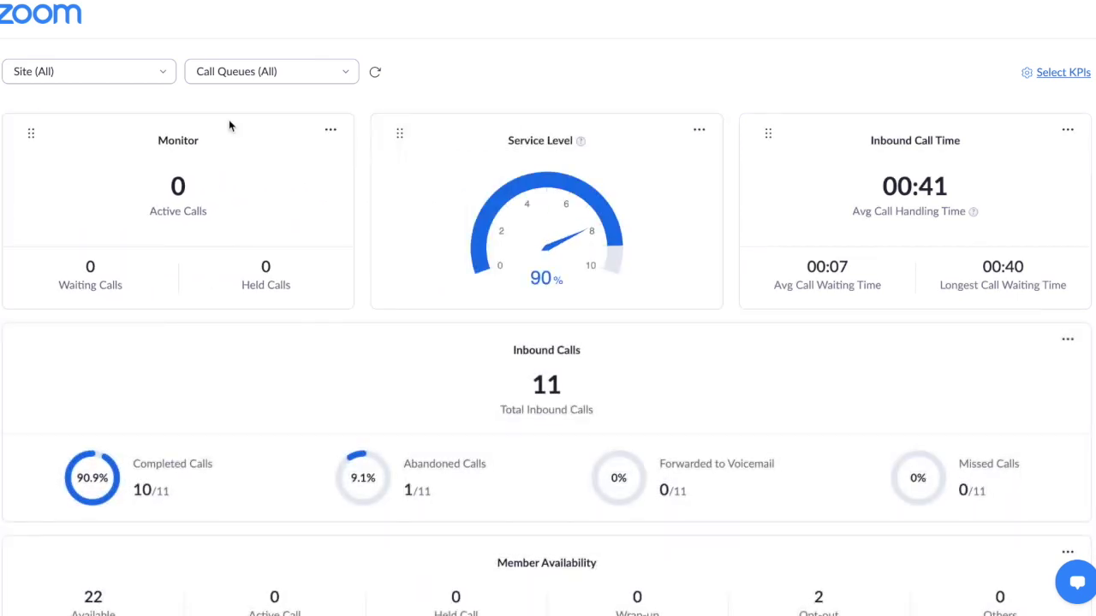
left_click(700, 129)
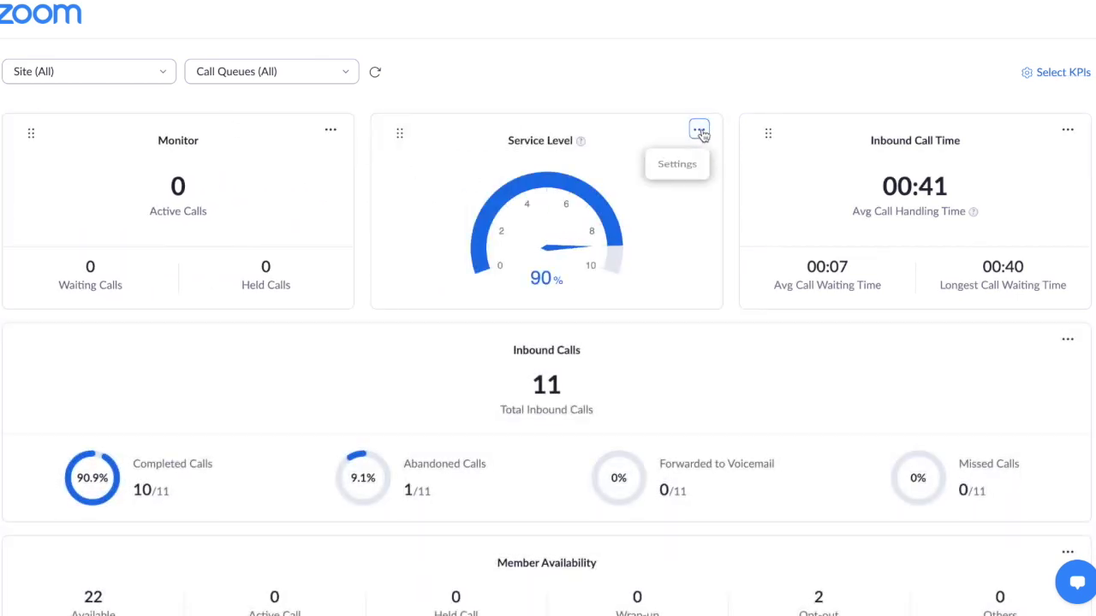
left_click(675, 167)
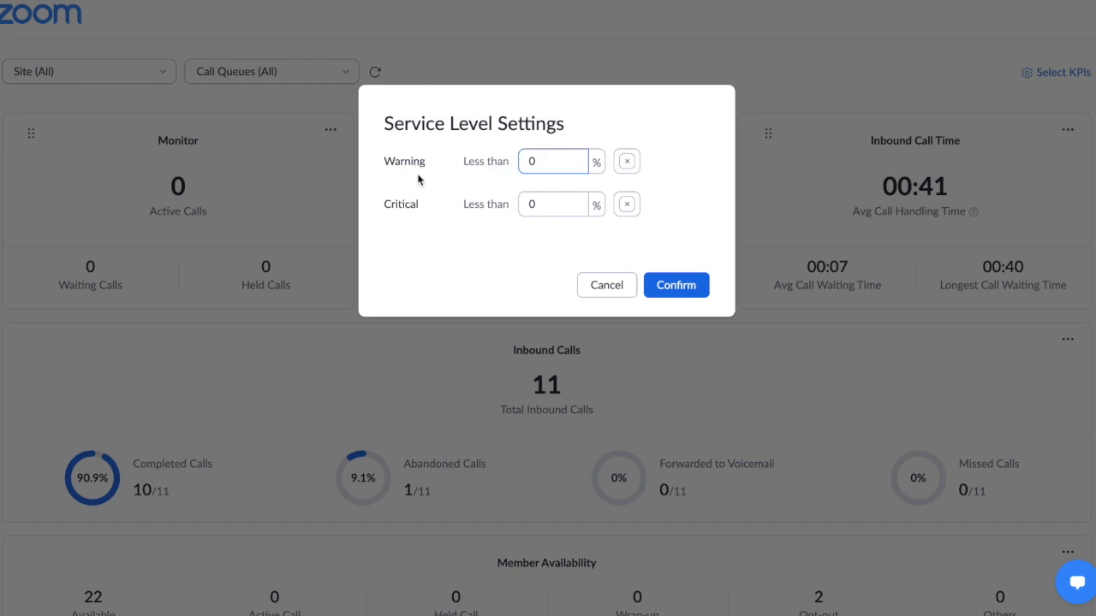
left_click(607, 286)
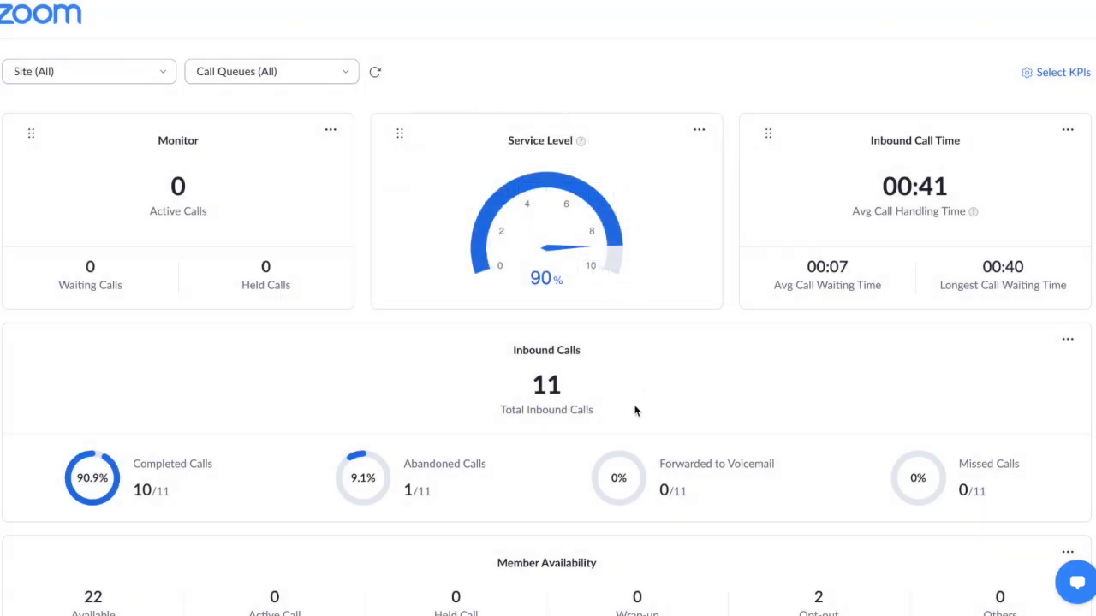
- View the site and call queue filter options on the wallboard, keeping all sites and queues selected
left_click(105, 69)
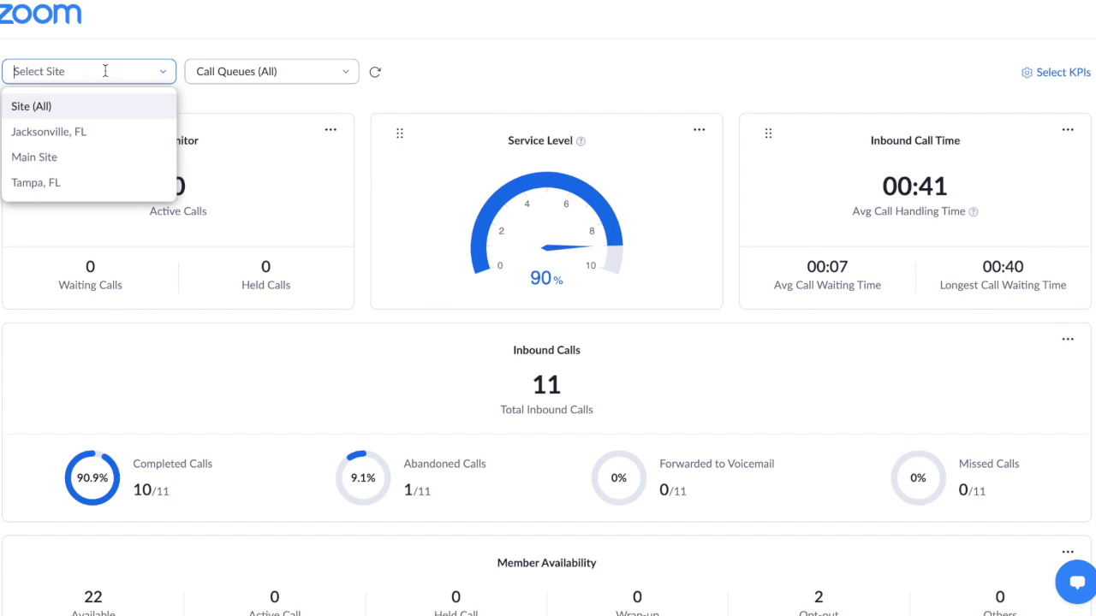
left_click(244, 79)
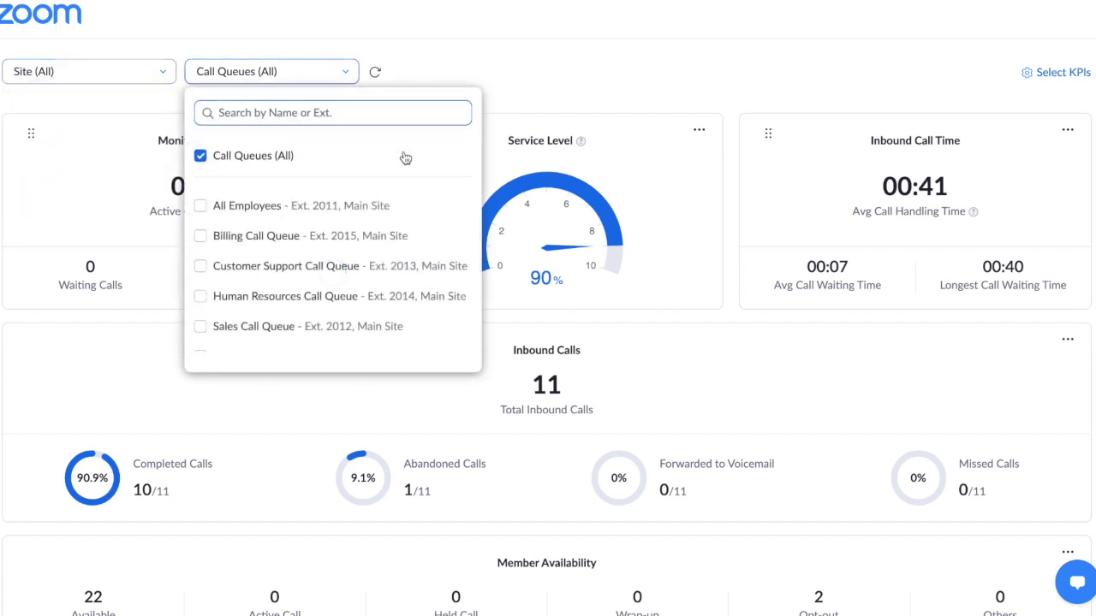
left_click(537, 78)
scroll(557, 279, "down", 1)
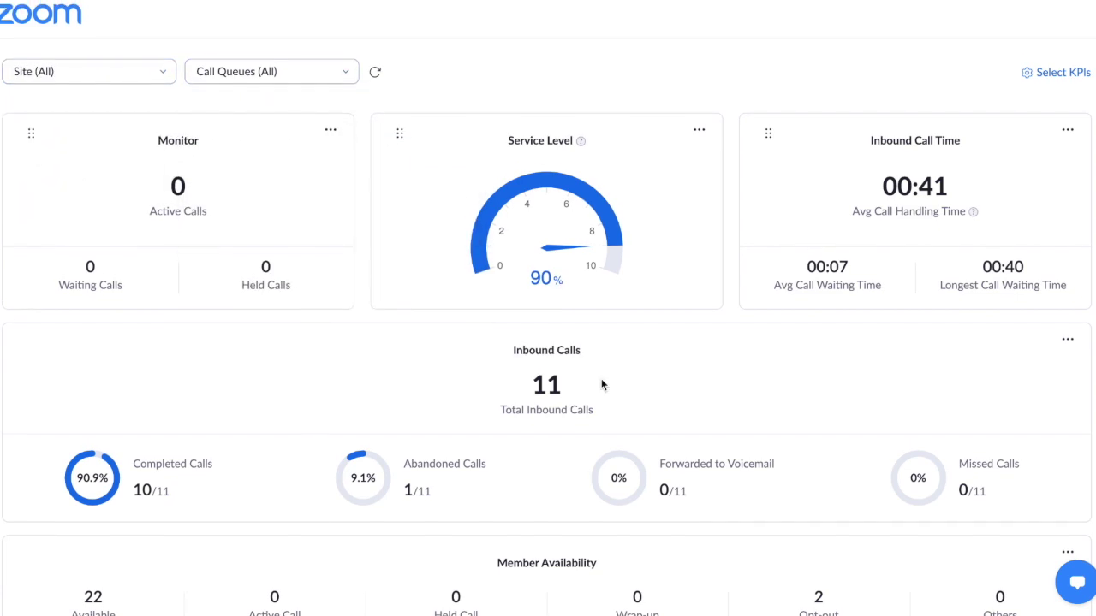
scroll(601, 384, "up", 1)
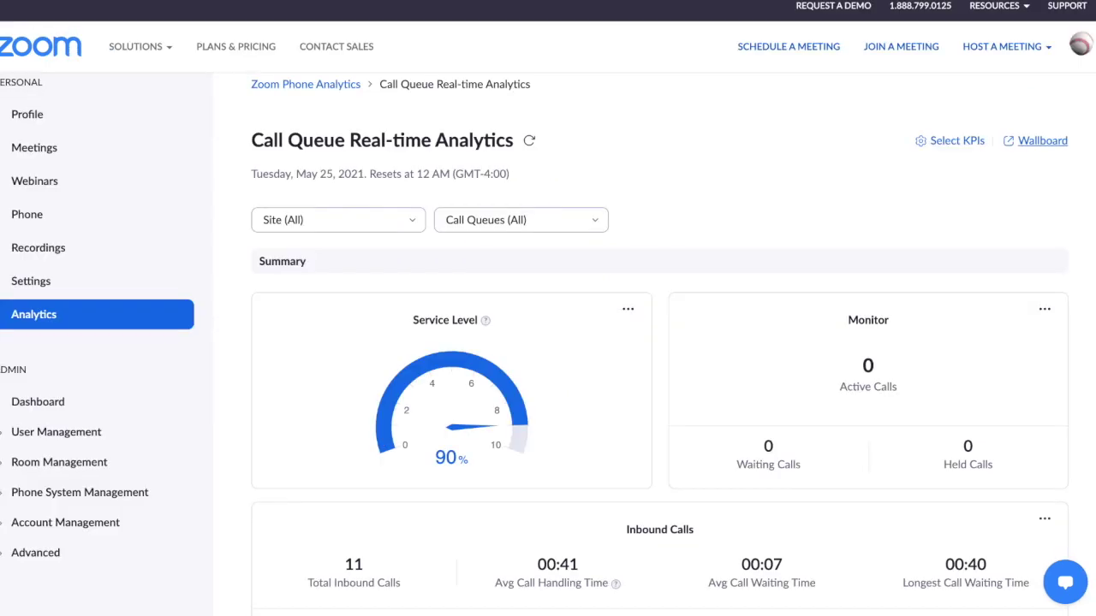
- Open Call Queue Historical Reports from Zoom Phone Analytics and set the report's start date to 05-19-2021
left_click(314, 85)
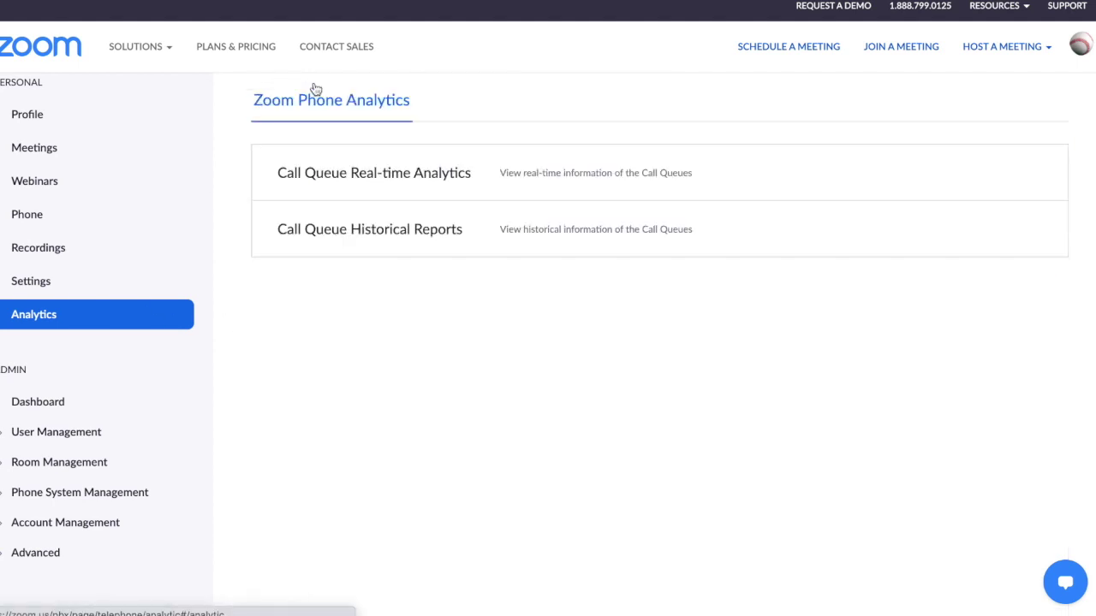
left_click(369, 228)
scroll(369, 228, "down", 2)
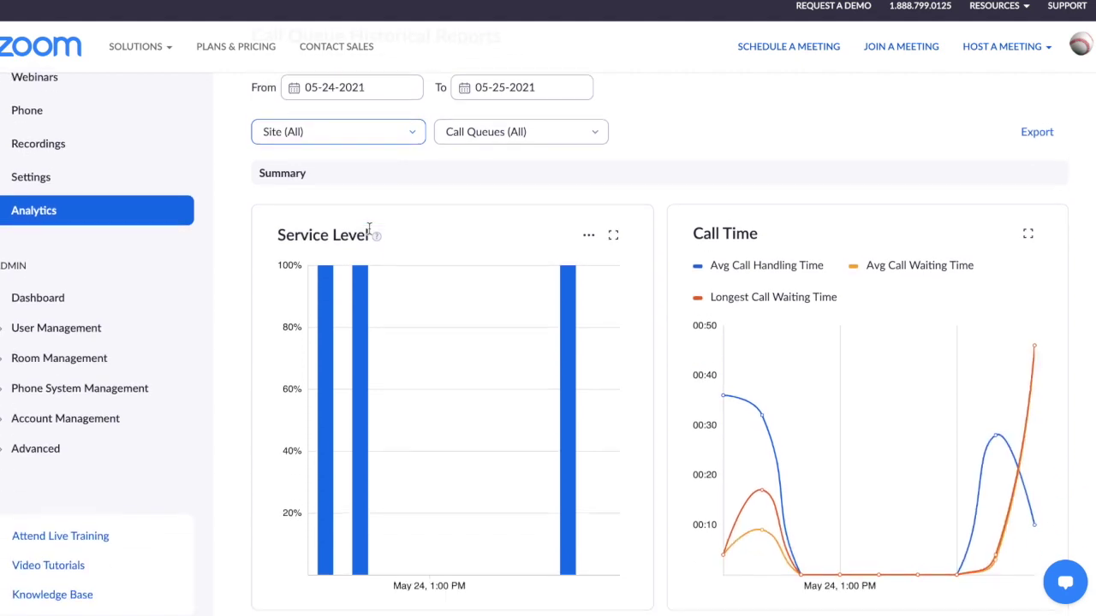
left_click(328, 99)
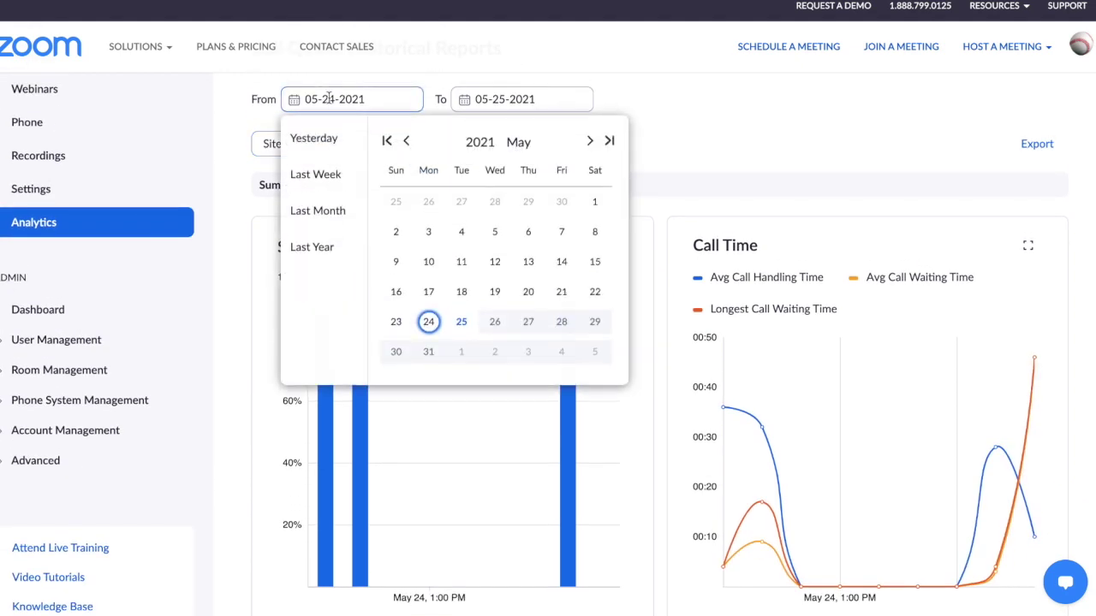
left_click(495, 293)
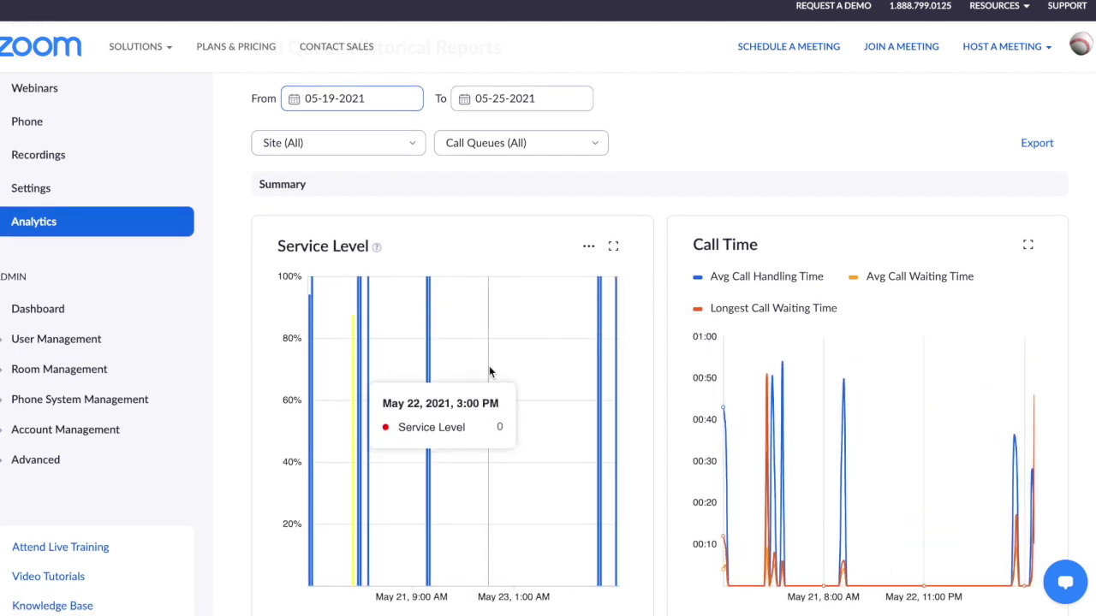
- View the historical Service Level chart's threshold settings without changing them and enlarge the chart to full screen
left_click(589, 248)
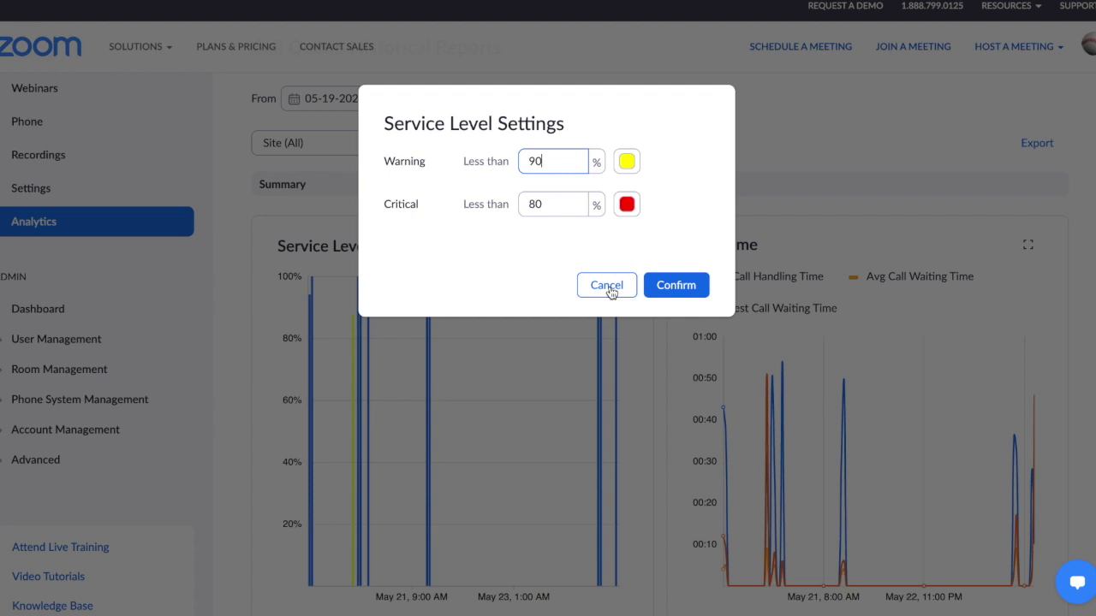
left_click(608, 287)
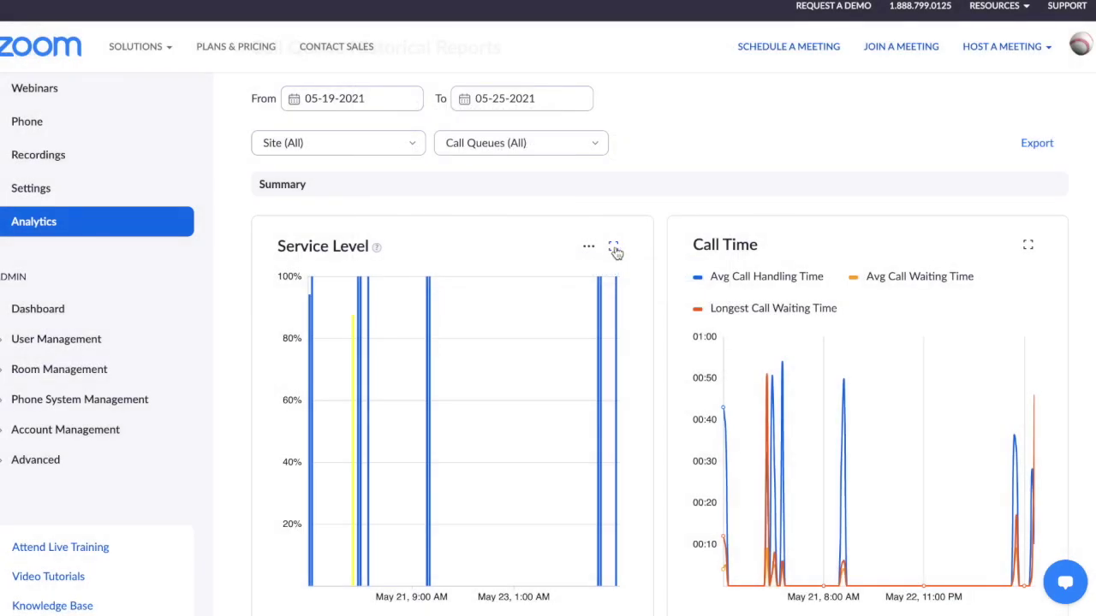
left_click(613, 248)
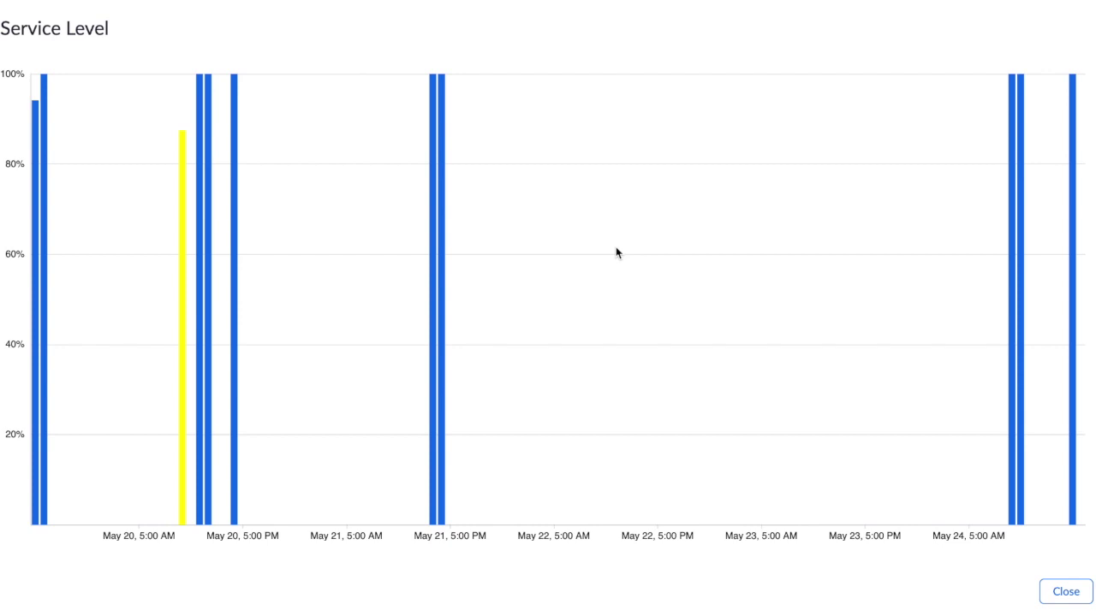
- Inspect the May 20 bars in the enlarged Service Level chart, and view the Call Time chart's data points in full screen
mouse_move(236, 236)
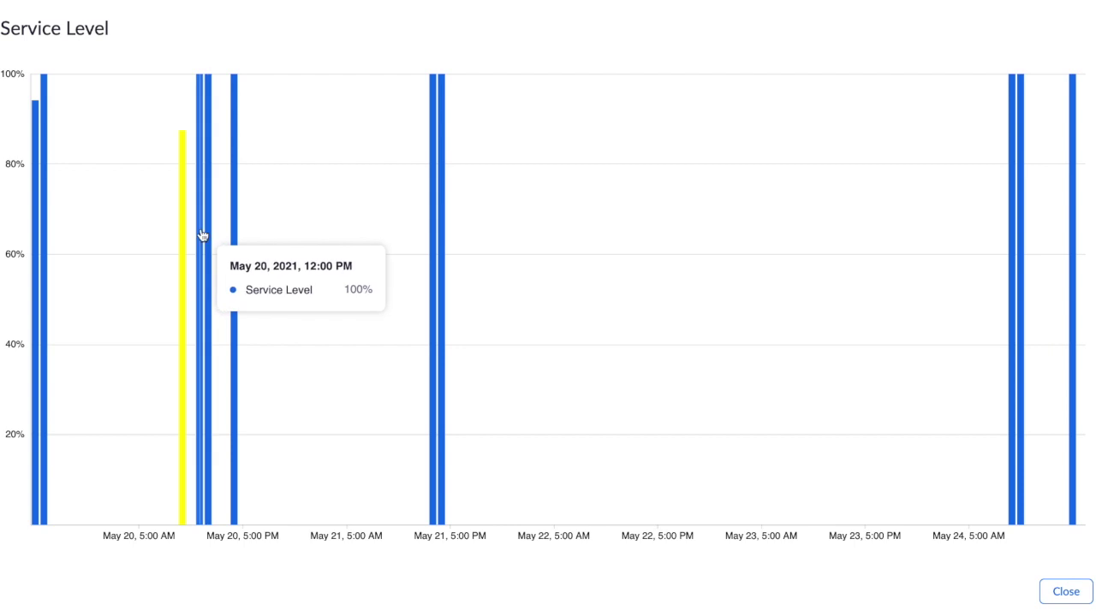
left_click(1066, 591)
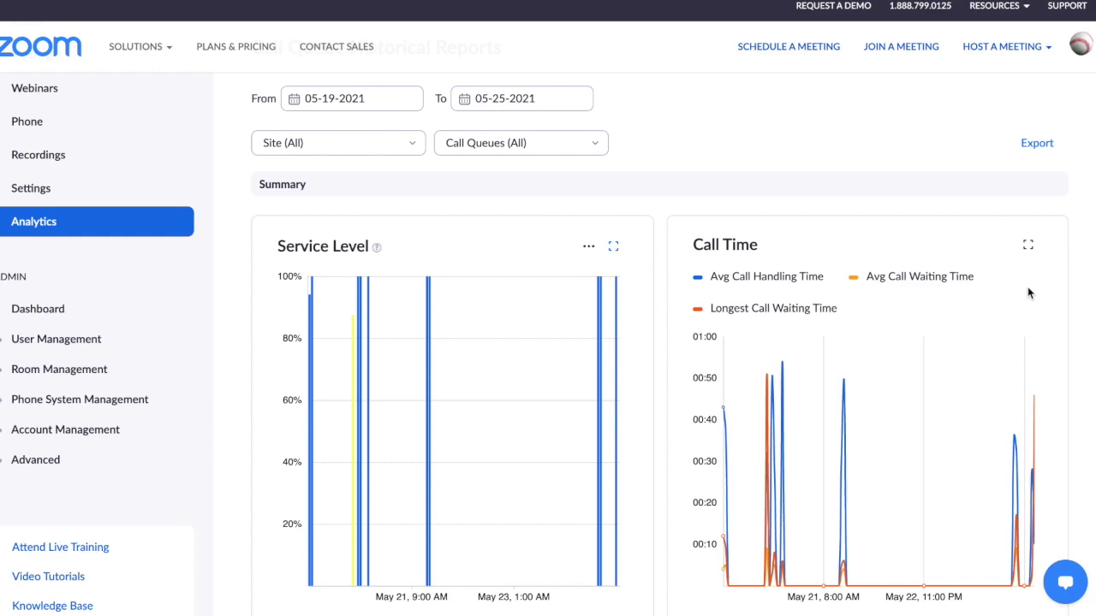
left_click(1027, 246)
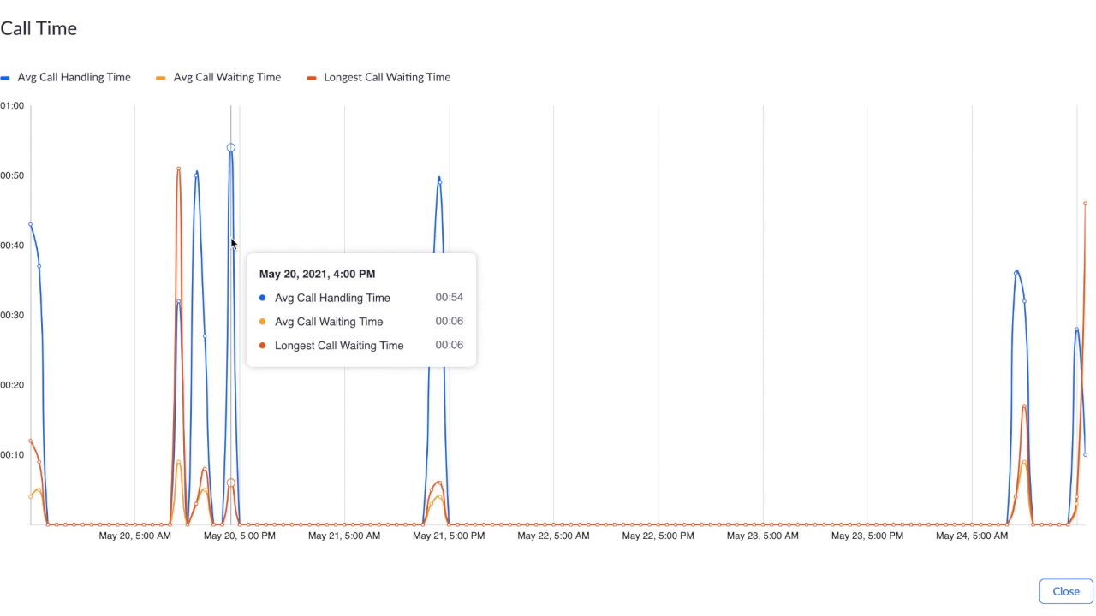
left_click(1065, 592)
- View the Call Volume chart in full screen, inspect its May 21 peak and return to the report
scroll(728, 418, "down", 2)
scroll(725, 419, "up", 3)
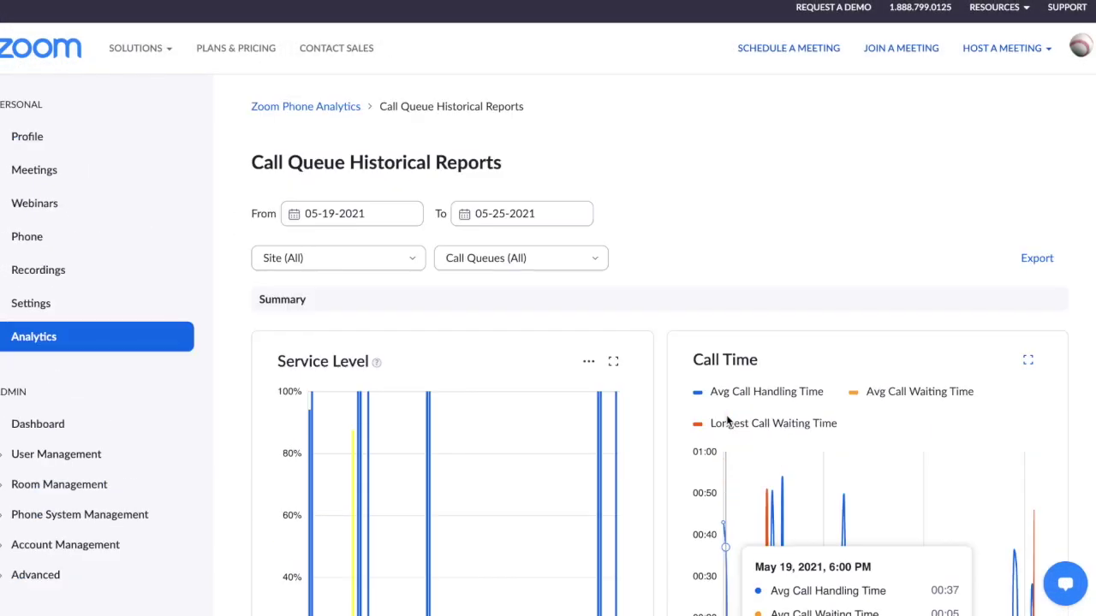
scroll(725, 419, "down", 7)
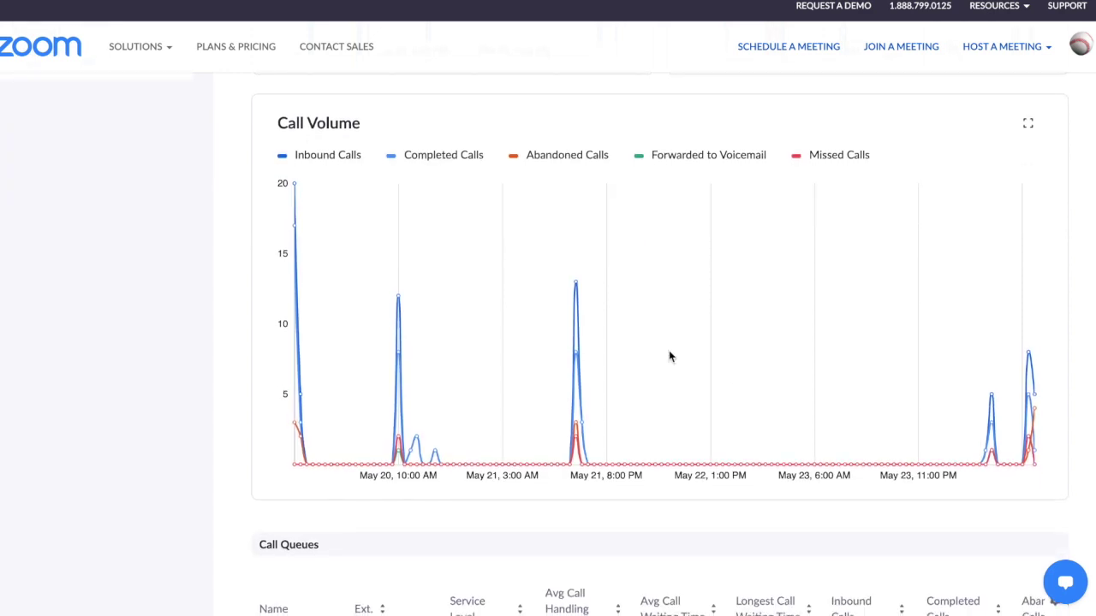
left_click(1027, 125)
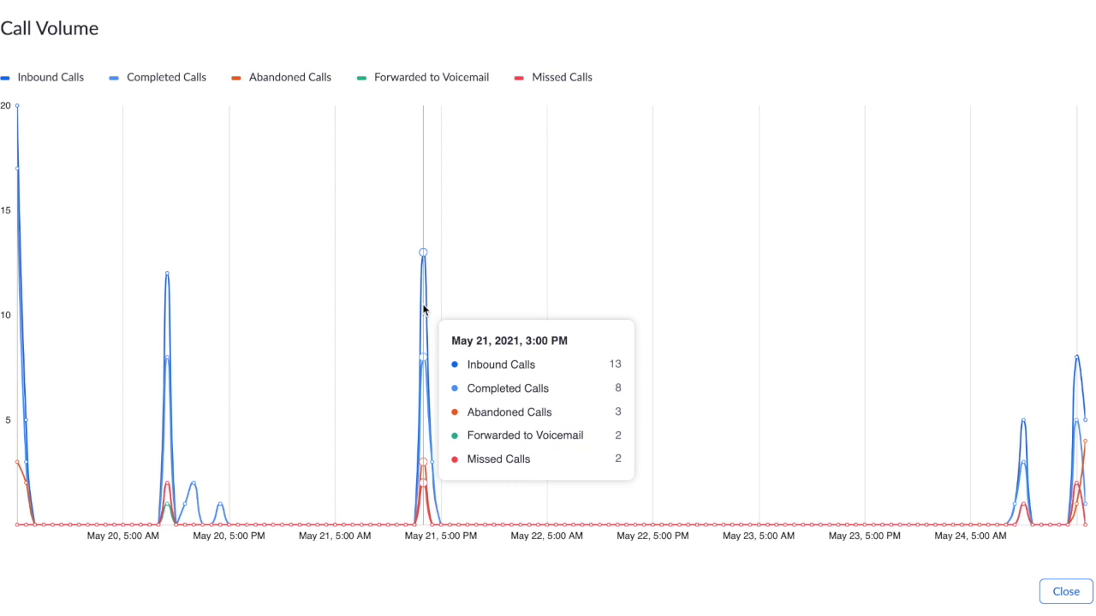
left_click(1063, 590)
- Open the Sales Call Queue's report from the Call Queues table and view the column options for its Members table
scroll(775, 450, "down", 5)
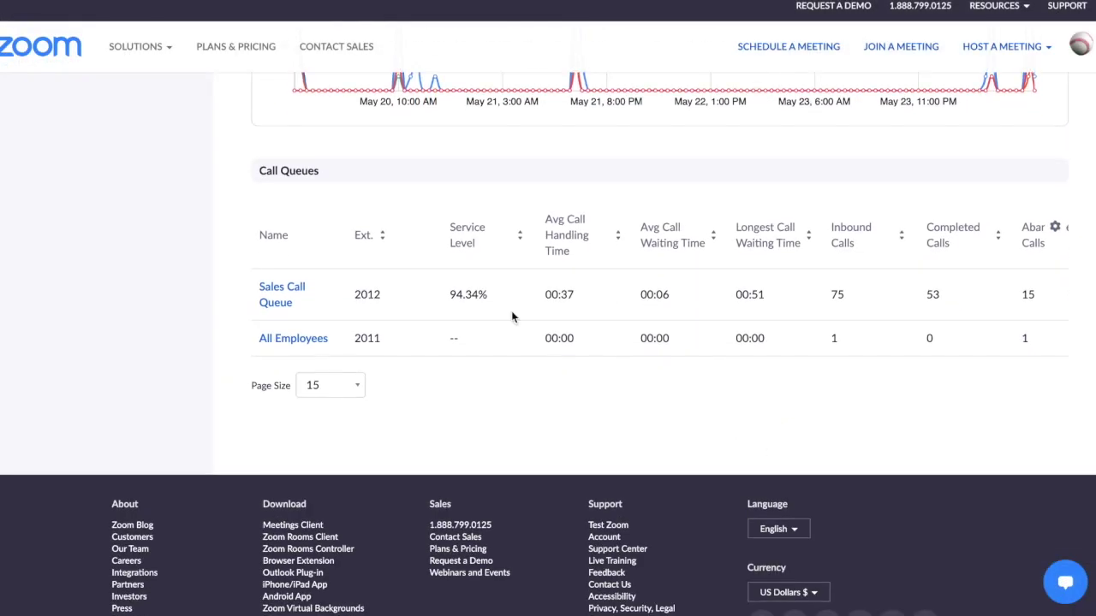
scroll(726, 294, "right", 5)
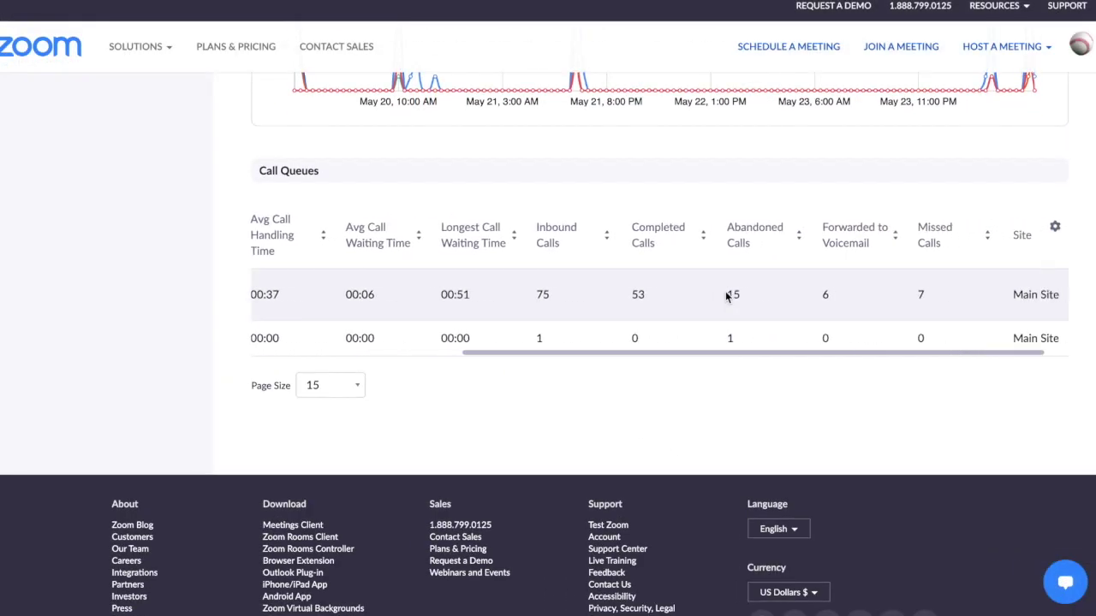
scroll(725, 296, "left", 5)
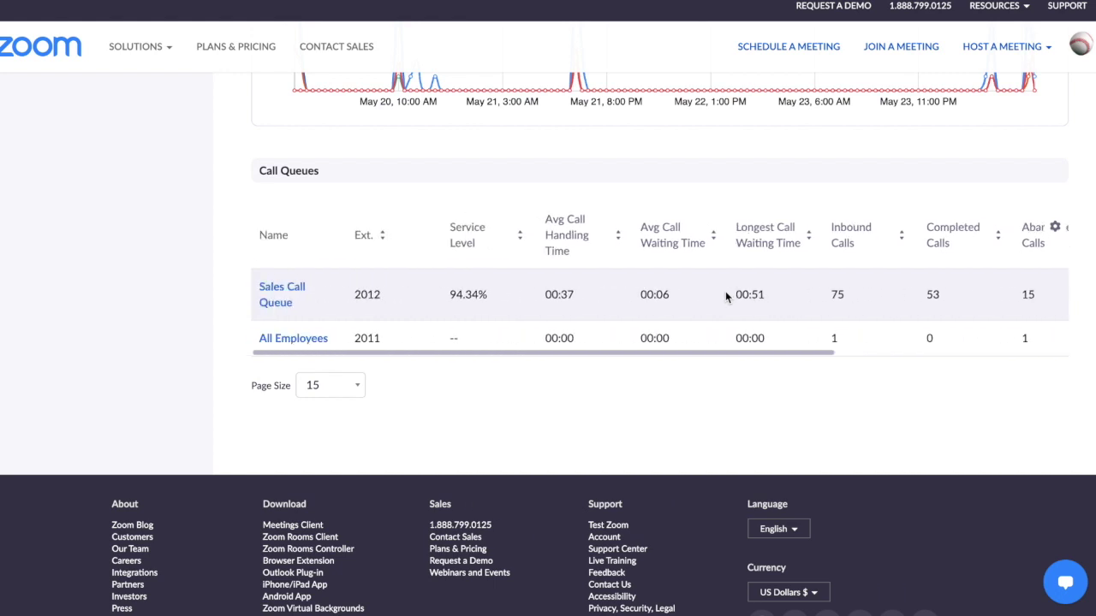
left_click(281, 289)
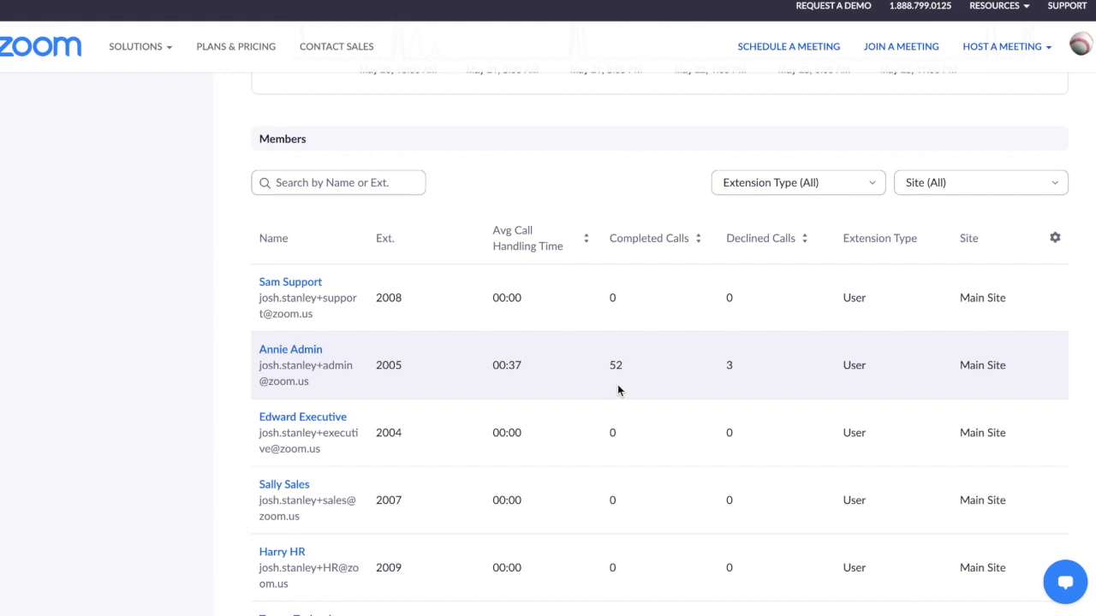
left_click(1055, 238)
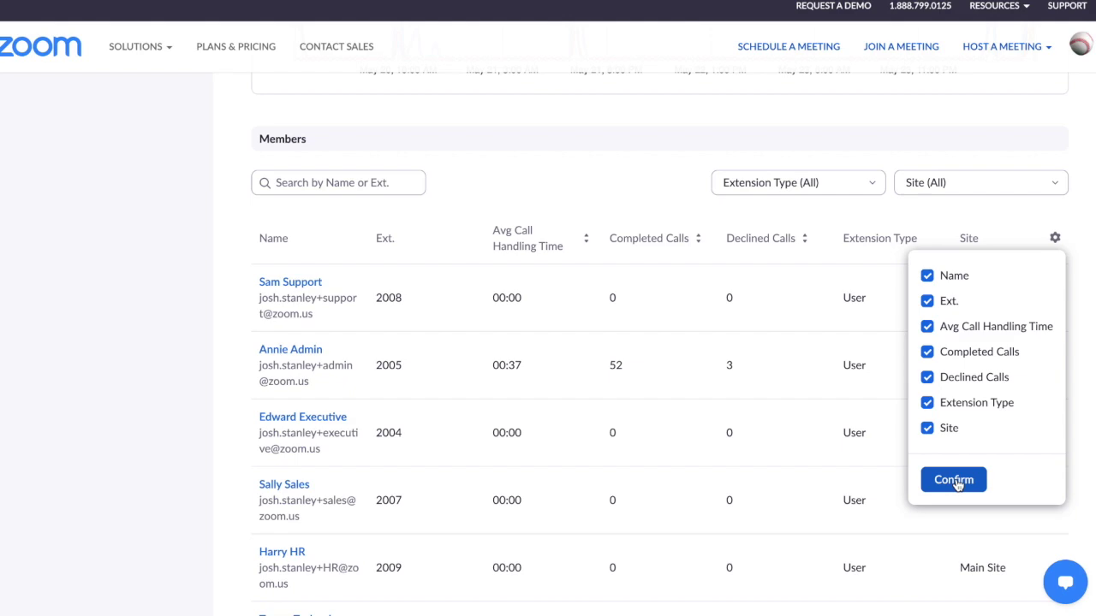